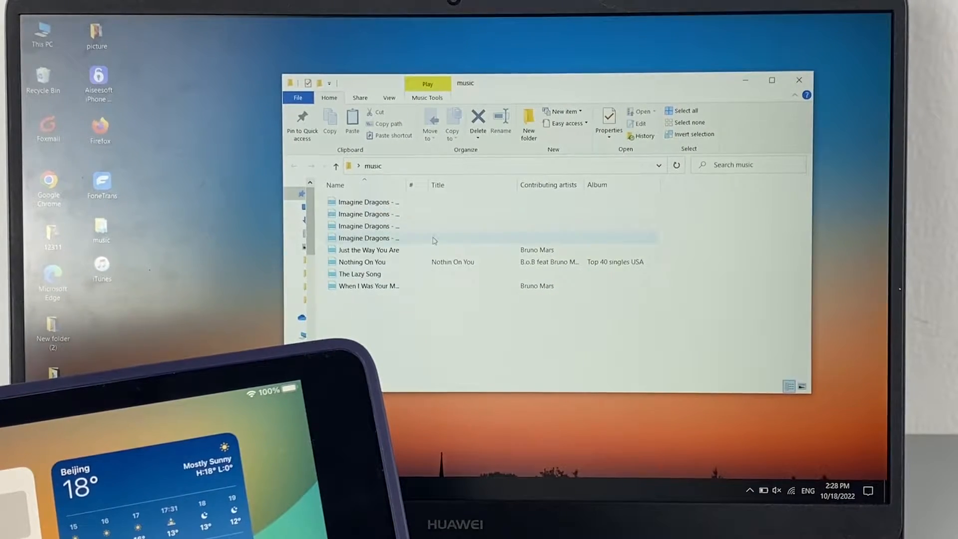
Highlight all eight song files in the music folder, deselect them, and switch to Music on the iPad.
left_click_drag(446, 339, 348, 139)
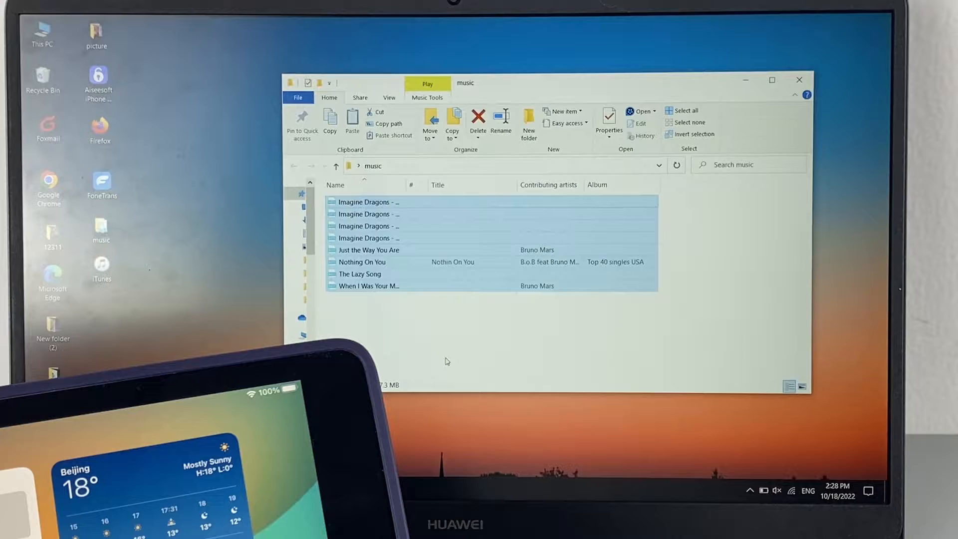
left_click_drag(487, 375, 400, 189)
left_click(438, 331)
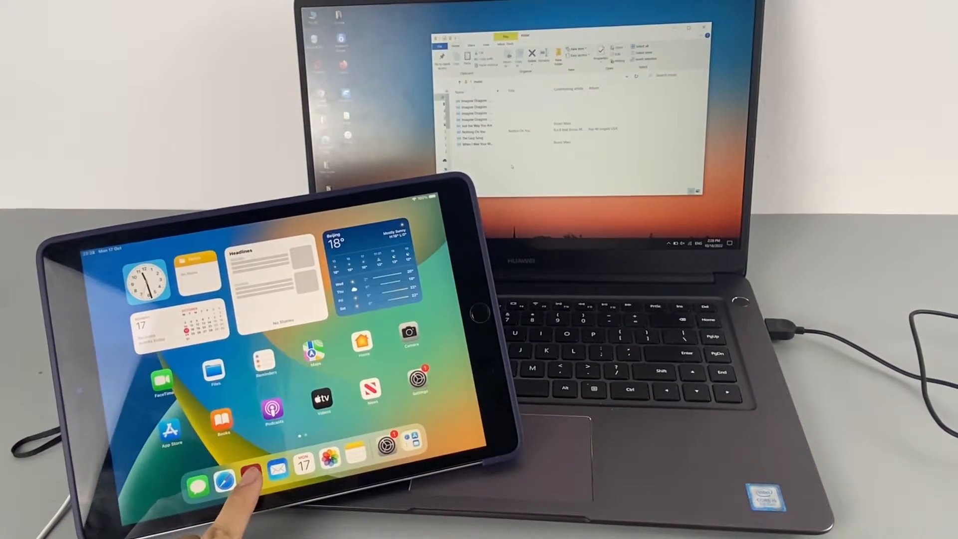
left_click(251, 473)
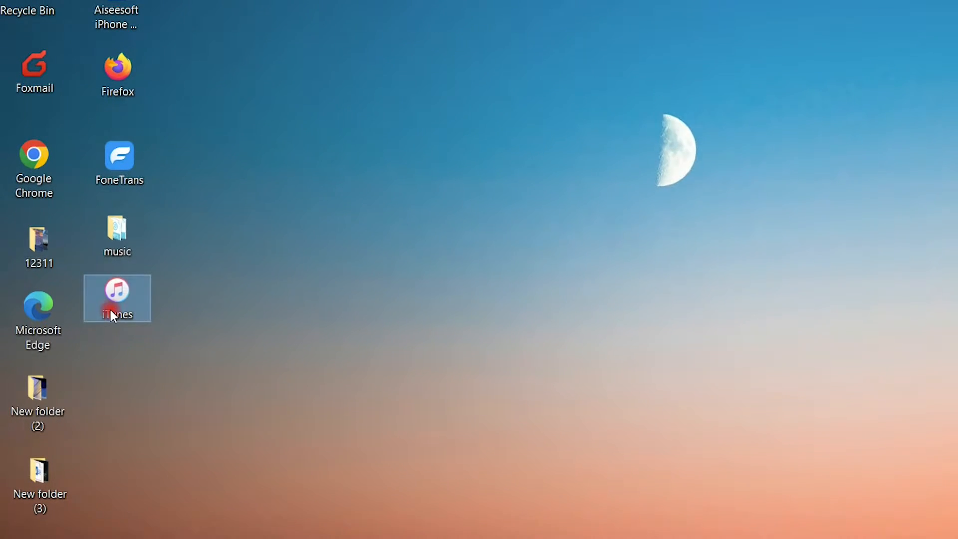
Launch iTunes and drag Bones, Demons, Natural and Thunder into the Songs library, then hide Explorer.
double_click(109, 308)
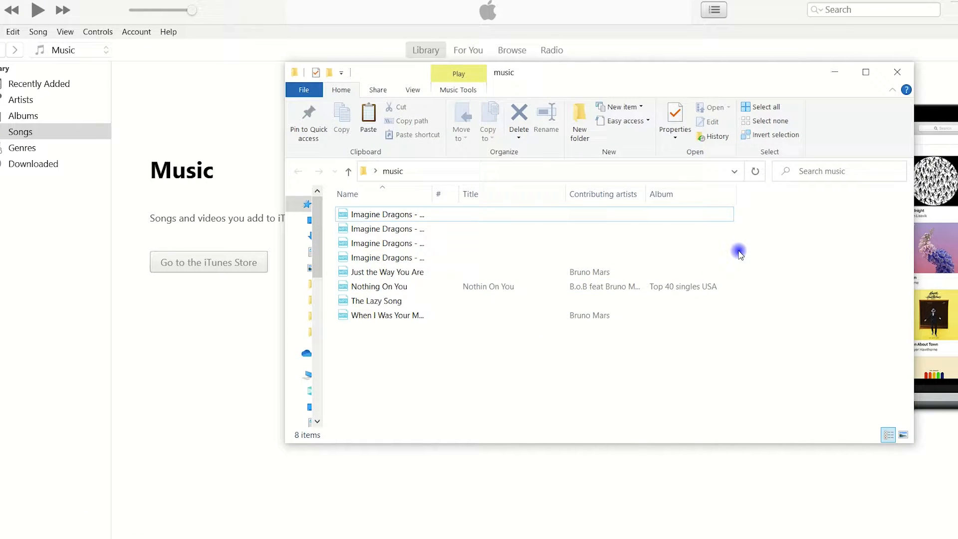
left_click_drag(594, 264, 386, 217)
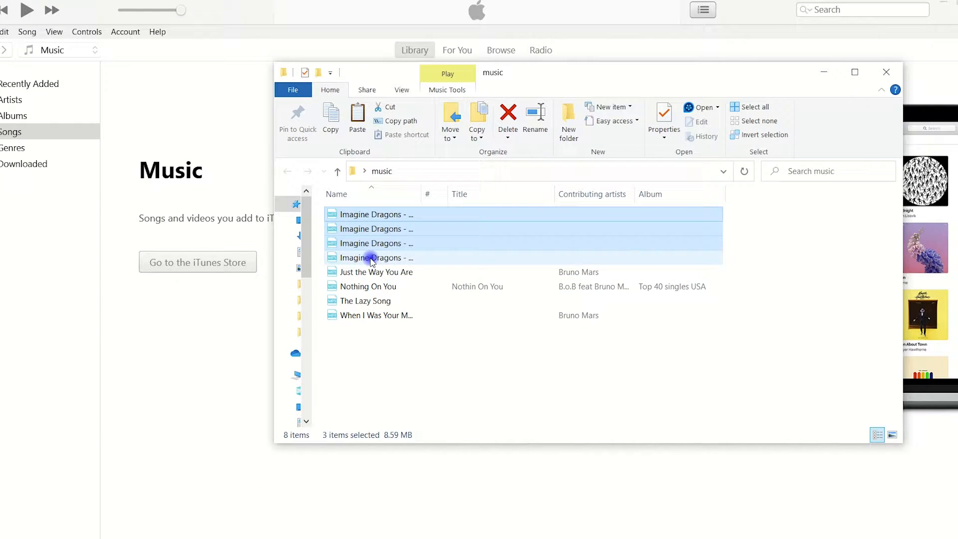
mouse_move(374, 215)
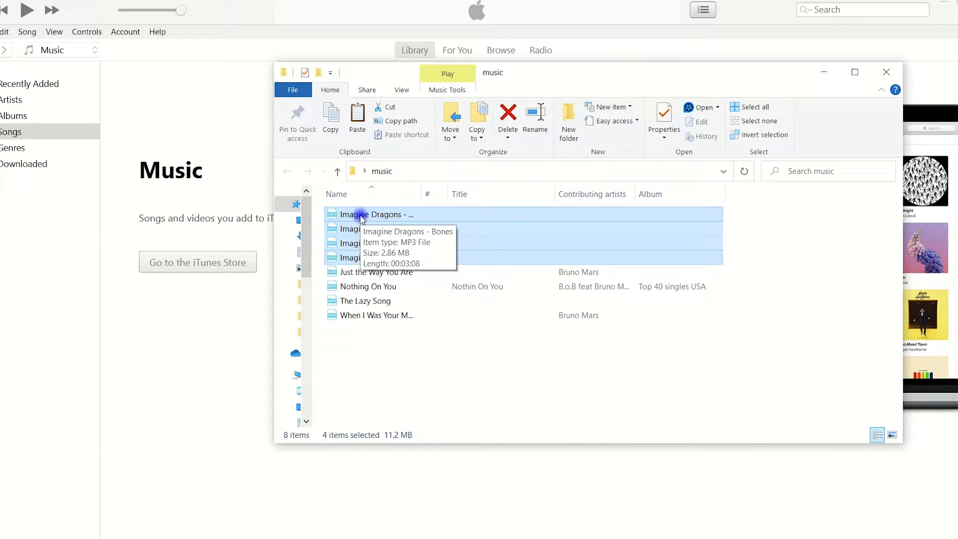
left_click_drag(361, 218, 201, 196)
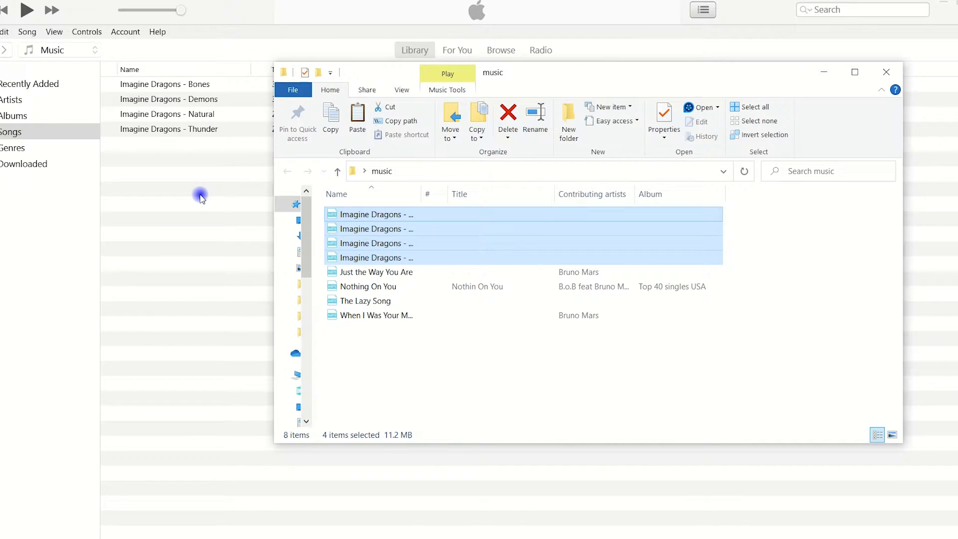
left_click(823, 71)
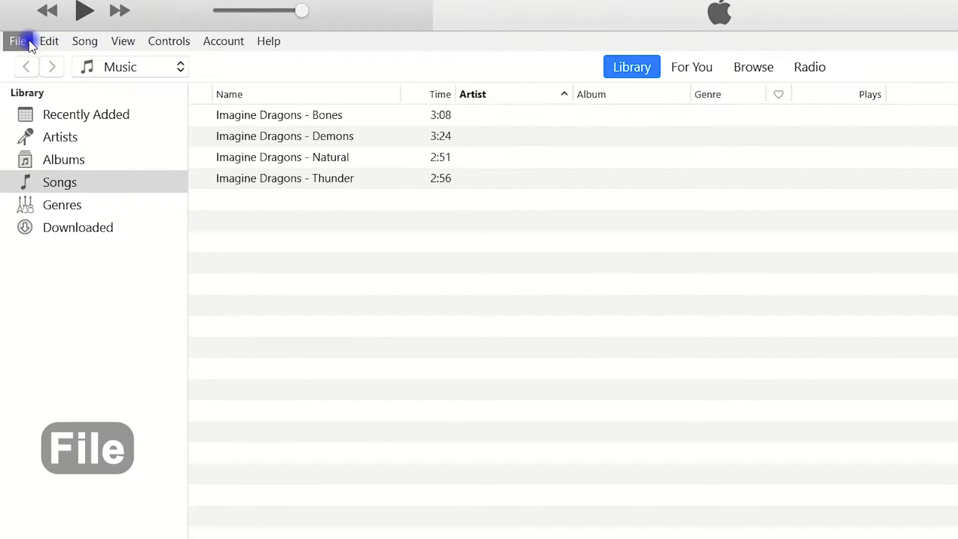
left_click(30, 45)
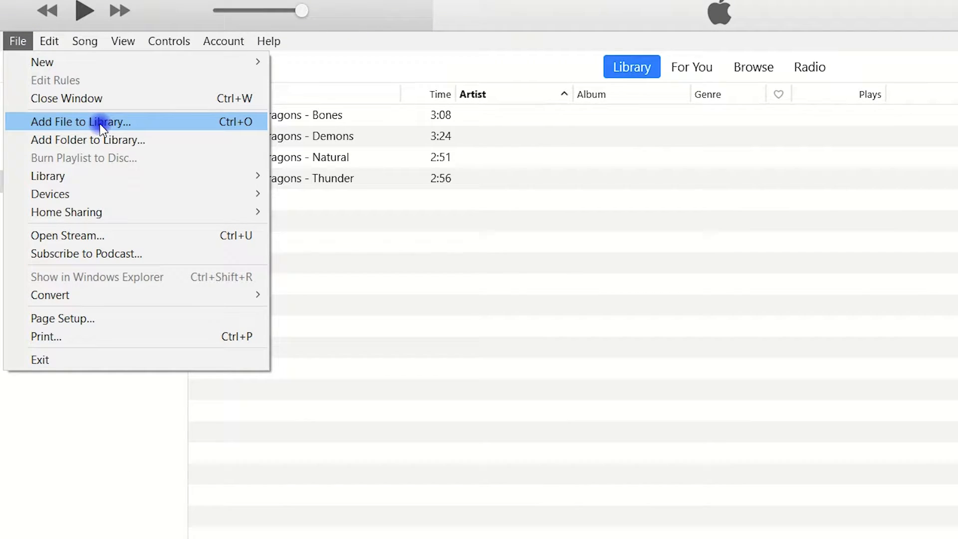
left_click(124, 126)
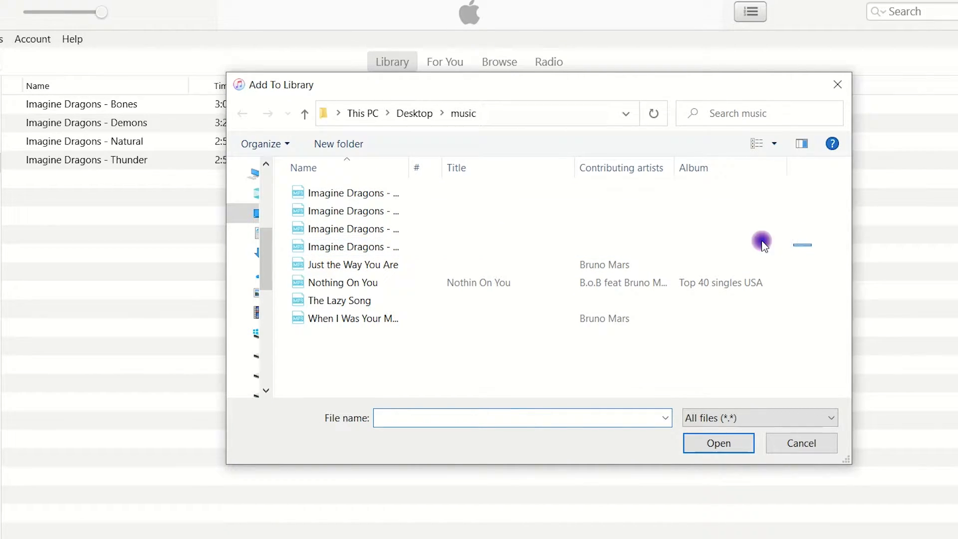
left_click_drag(762, 244, 514, 204)
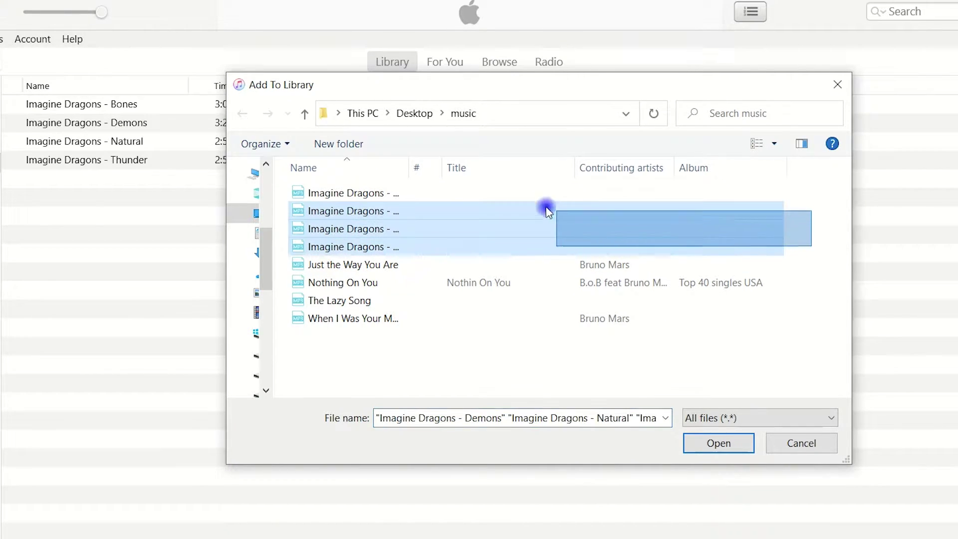
left_click(753, 444)
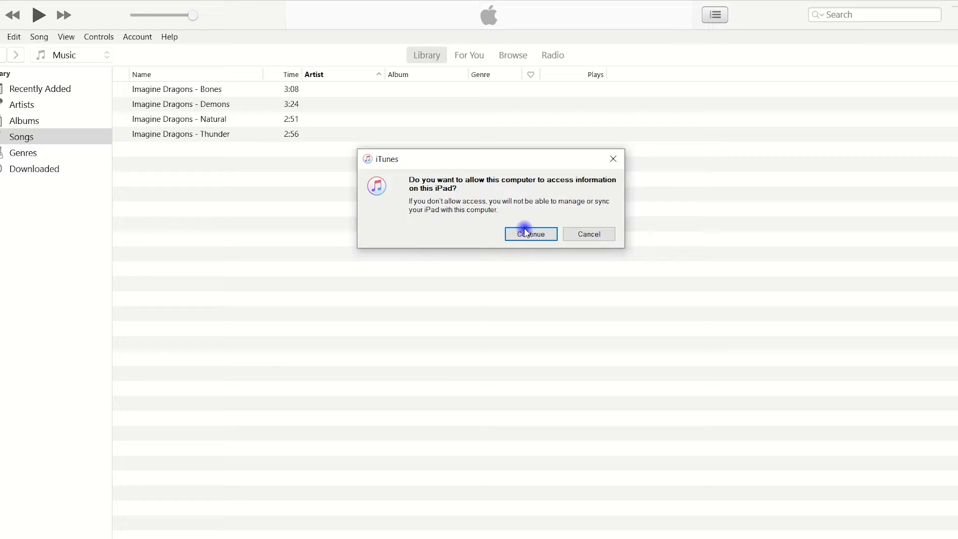
Allow this computer to access the iPad and show its Summary page.
left_click(531, 233)
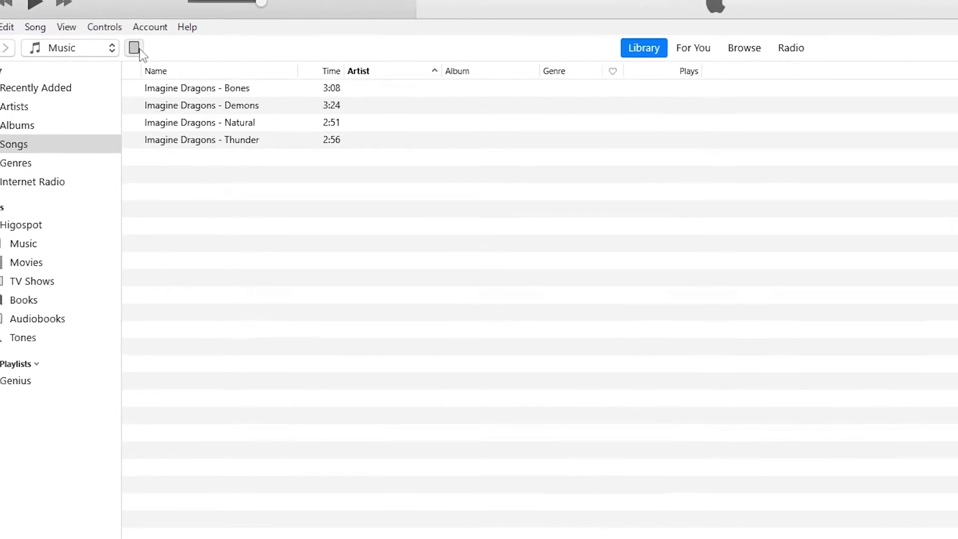
left_click(132, 42)
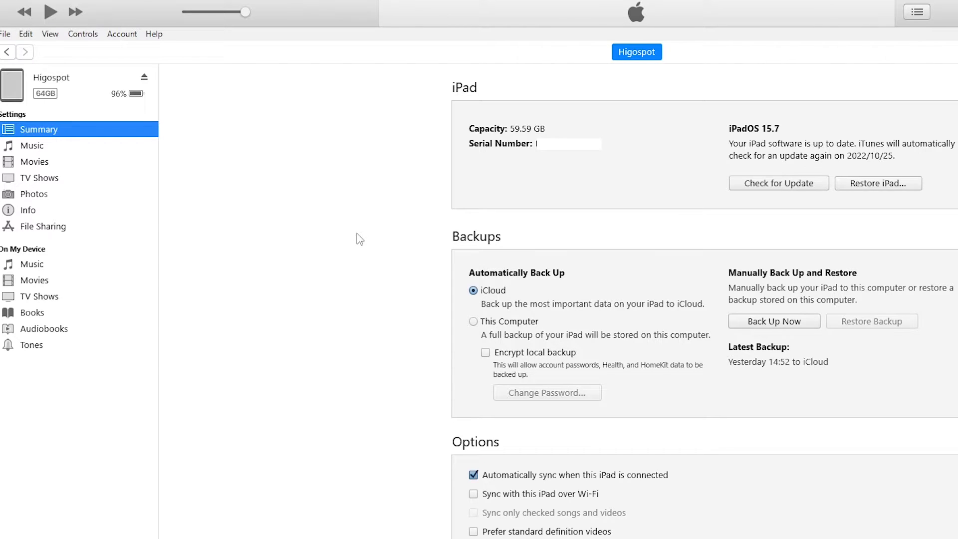
Enable Sync Music for the entire library with Remove and Sync, apply, and confirm Sync and Replace.
left_click(60, 149)
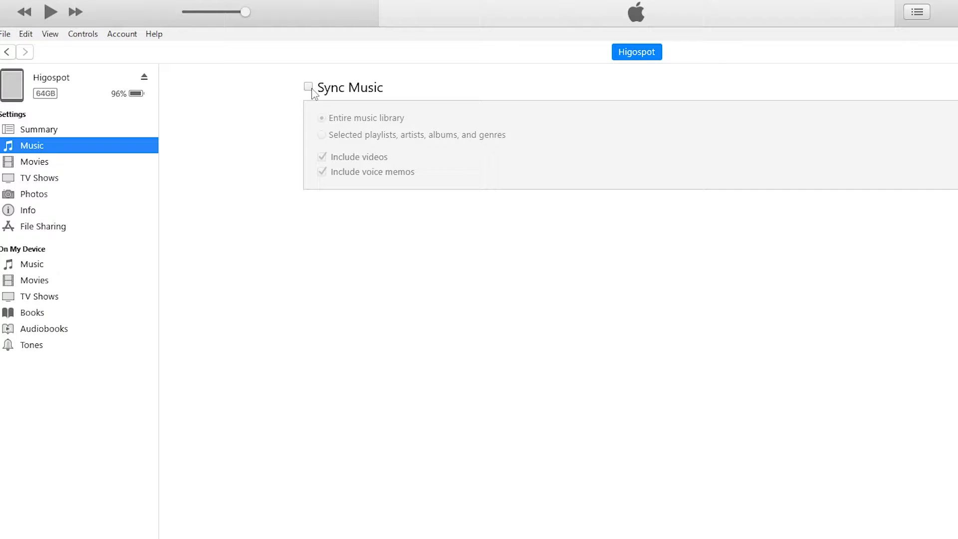
left_click(308, 87)
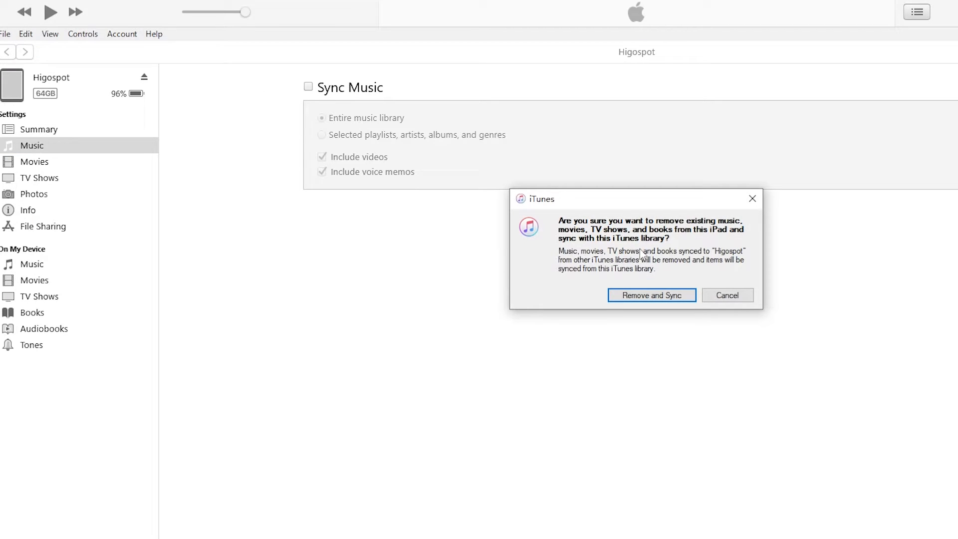
left_click(651, 295)
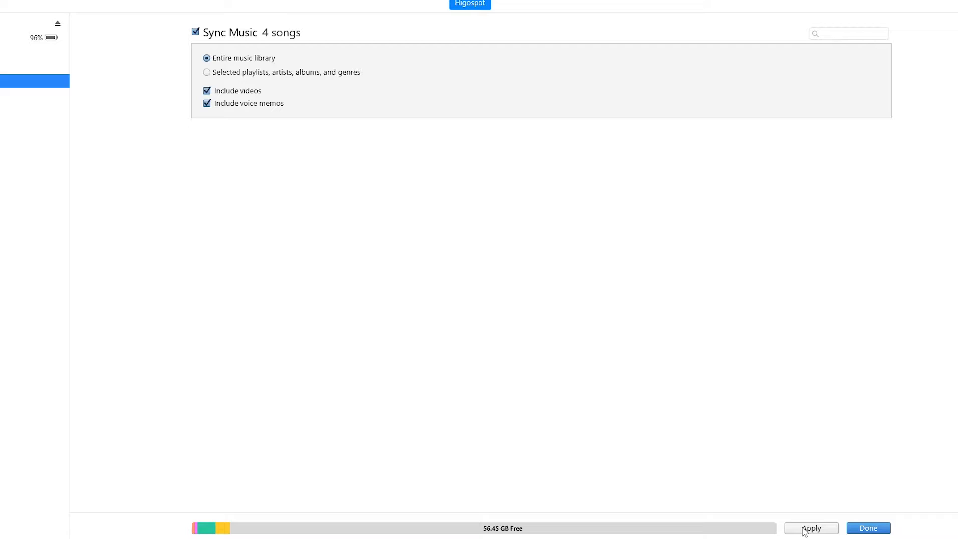
left_click(805, 530)
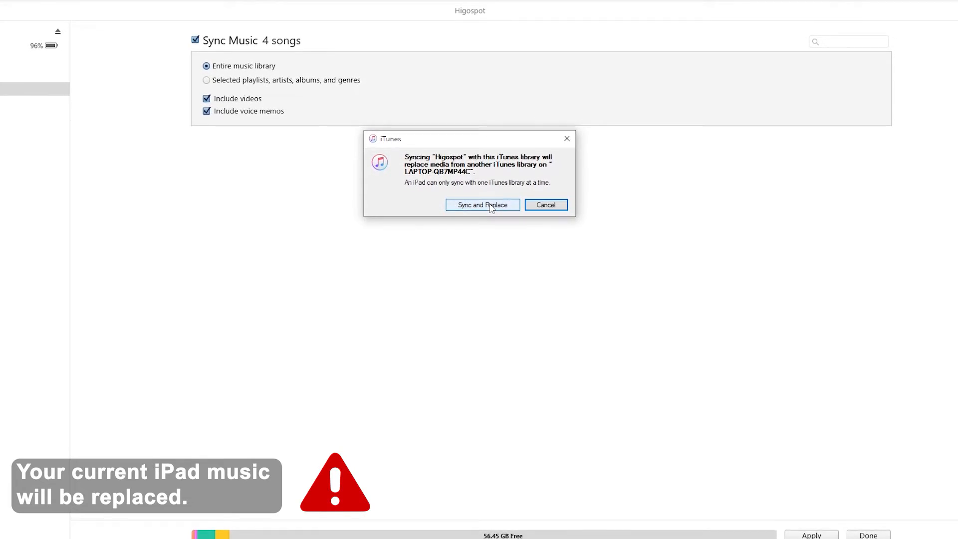
left_click(490, 214)
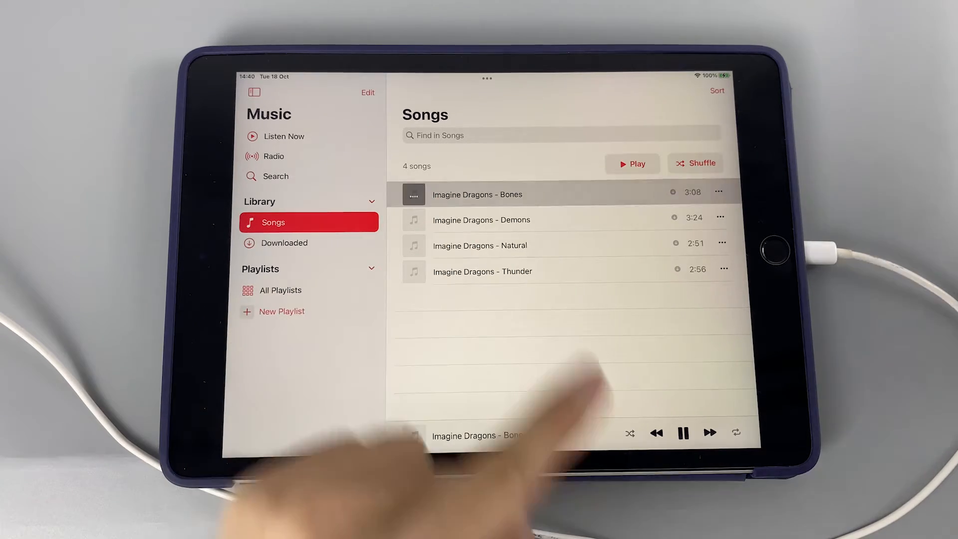
Expand Now Playing for Bones, pause it, and return to the Songs list.
left_click(465, 435)
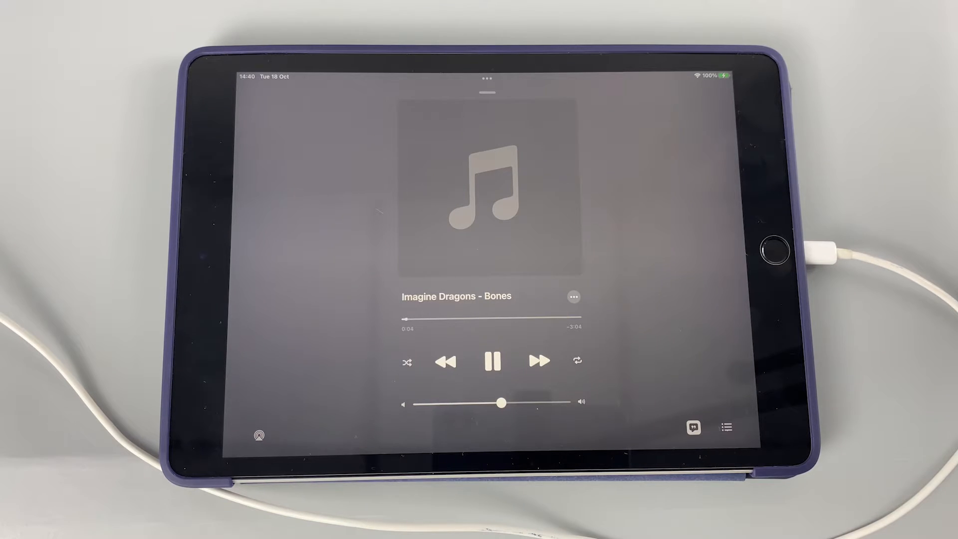
left_click(492, 361)
left_click_drag(322, 300, 321, 450)
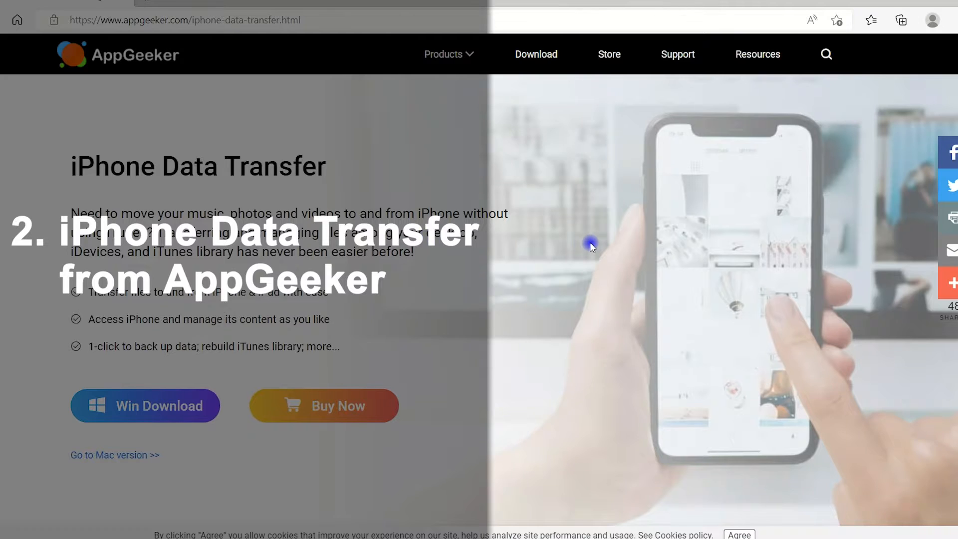
scroll(590, 244, "down", 2)
scroll(590, 244, "down", 3)
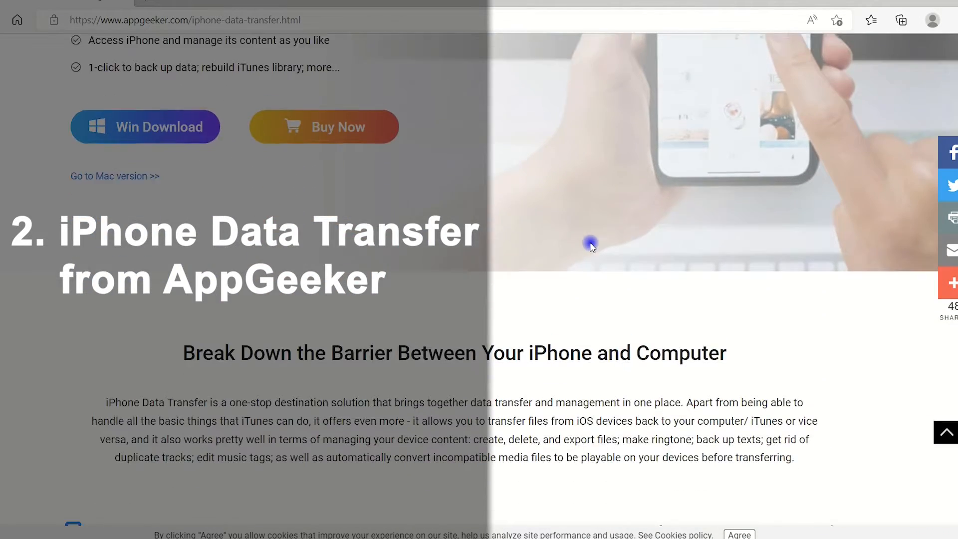
scroll(590, 244, "down", 2)
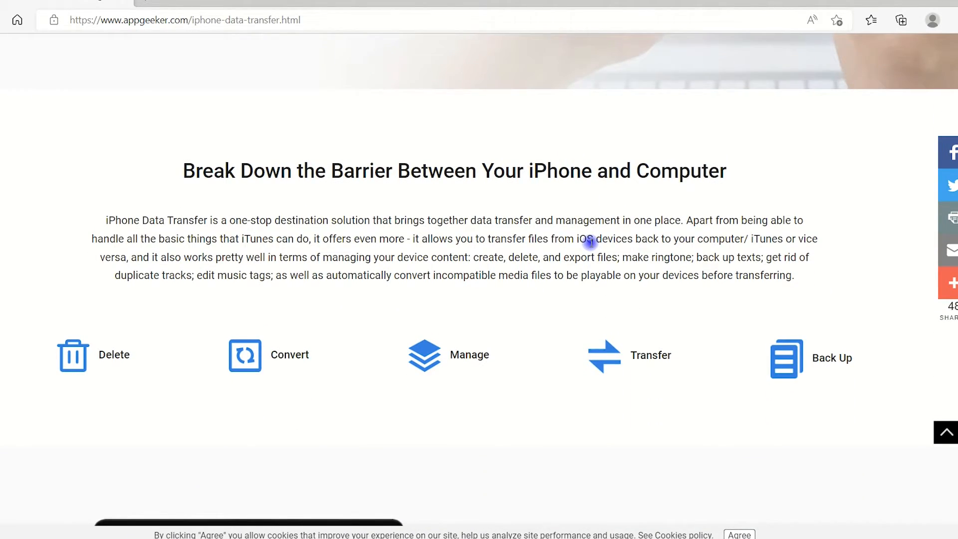
scroll(590, 242, "down", 1)
scroll(590, 241, "down", 1)
scroll(589, 244, "down", 1)
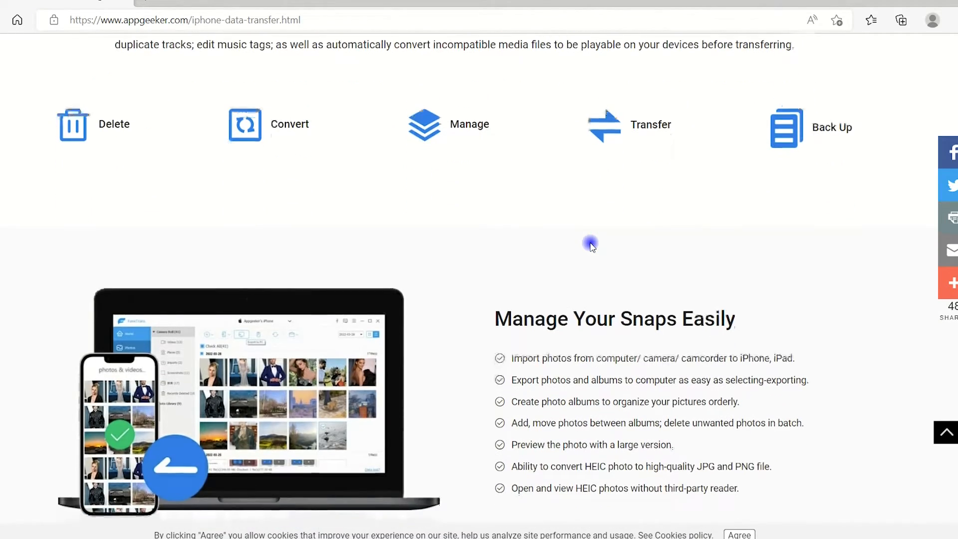
scroll(590, 244, "down", 1)
scroll(591, 242, "down", 1)
scroll(591, 241, "down", 1)
scroll(590, 241, "down", 2)
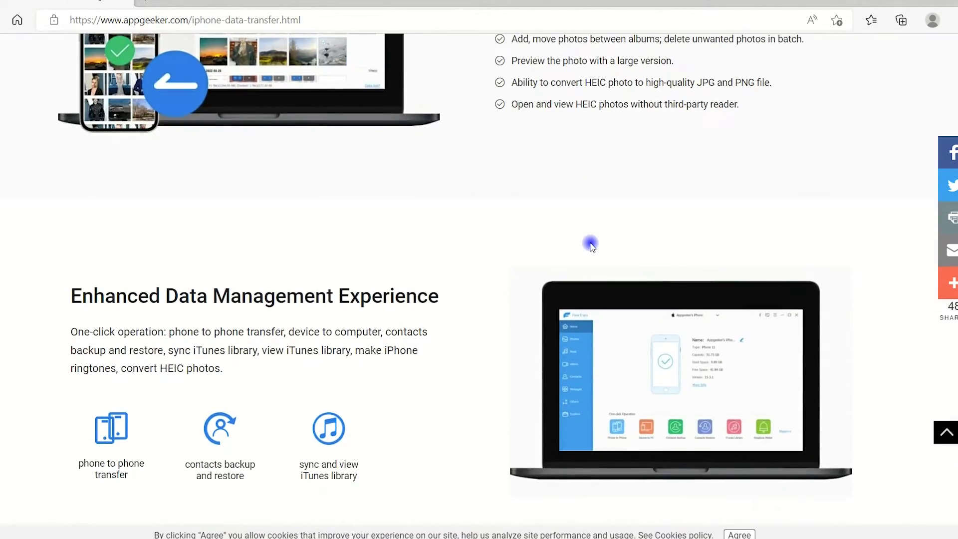
scroll(590, 242, "down", 1)
scroll(591, 244, "down", 2)
scroll(591, 246, "down", 1)
scroll(590, 246, "down", 2)
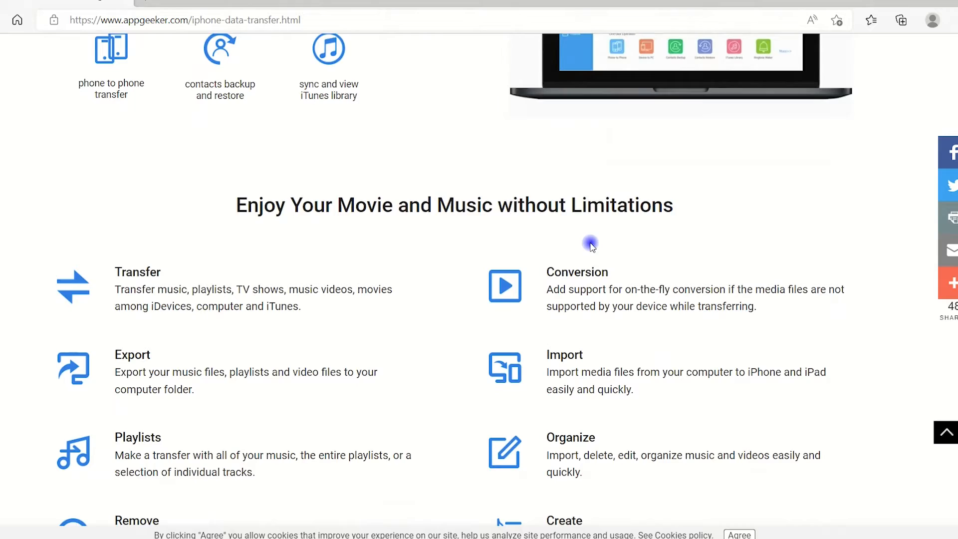
scroll(590, 246, "down", 1)
scroll(590, 245, "down", 1)
scroll(591, 245, "down", 1)
scroll(591, 244, "down", 1)
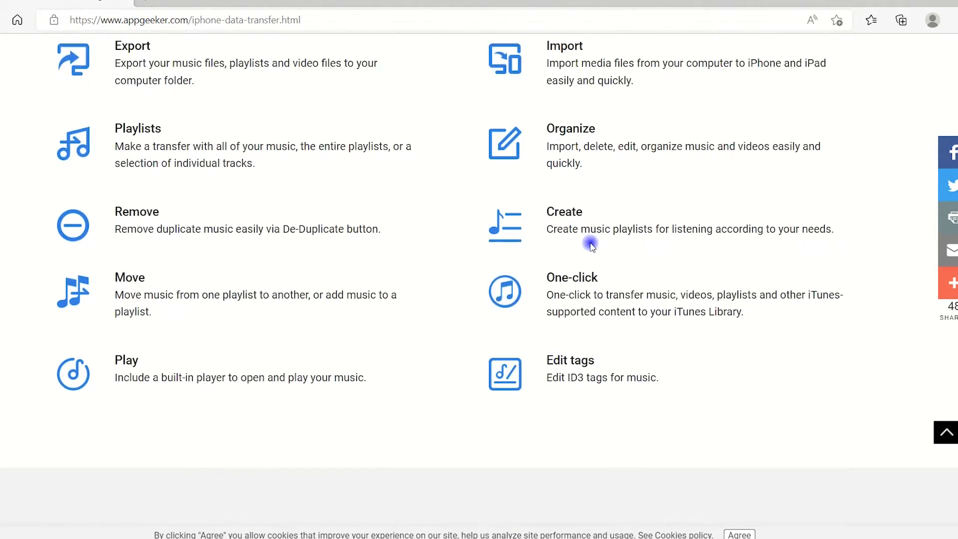
scroll(591, 245, "down", 1)
scroll(591, 244, "down", 3)
scroll(591, 244, "down", 2)
scroll(591, 244, "down", 2)
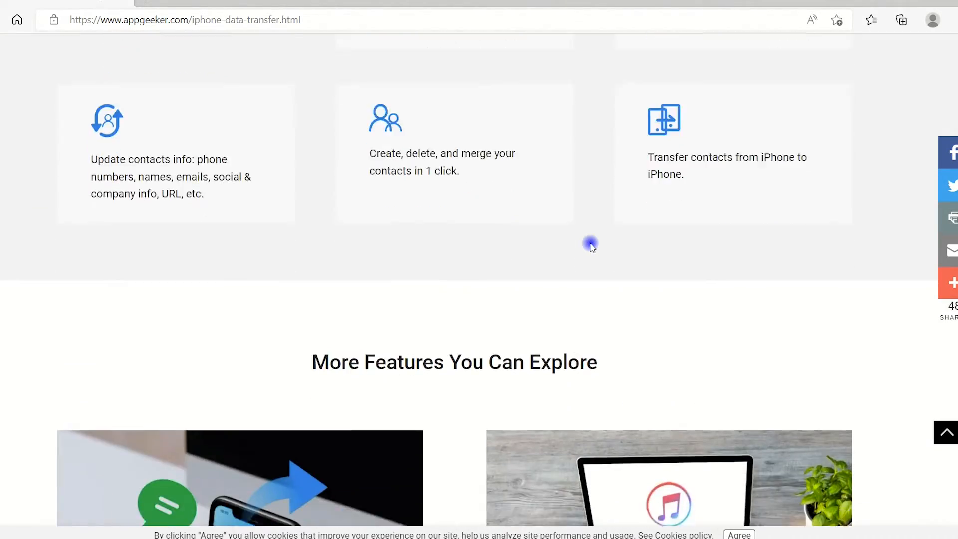
scroll(590, 244, "down", 2)
scroll(591, 244, "down", 2)
scroll(591, 245, "down", 1)
scroll(591, 244, "down", 1)
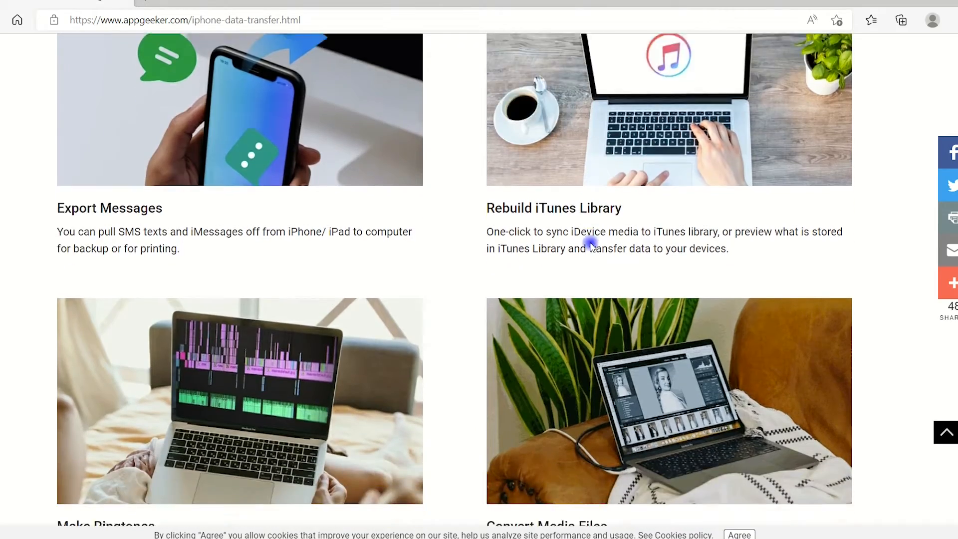
scroll(590, 241, "down", 2)
scroll(590, 242, "down", 2)
scroll(591, 243, "down", 2)
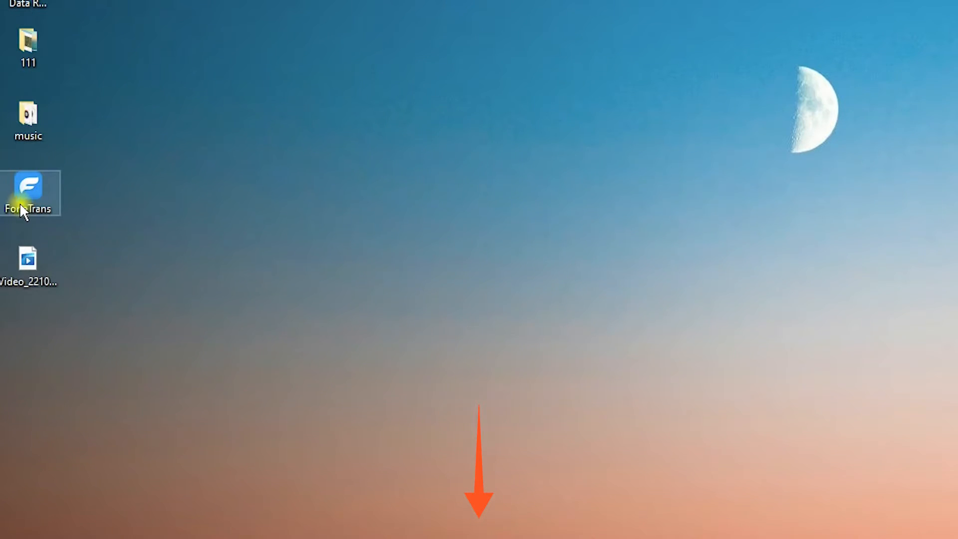
Launch FoneTrans so it loads the connected iPad 9's Home overview.
double_click(31, 196)
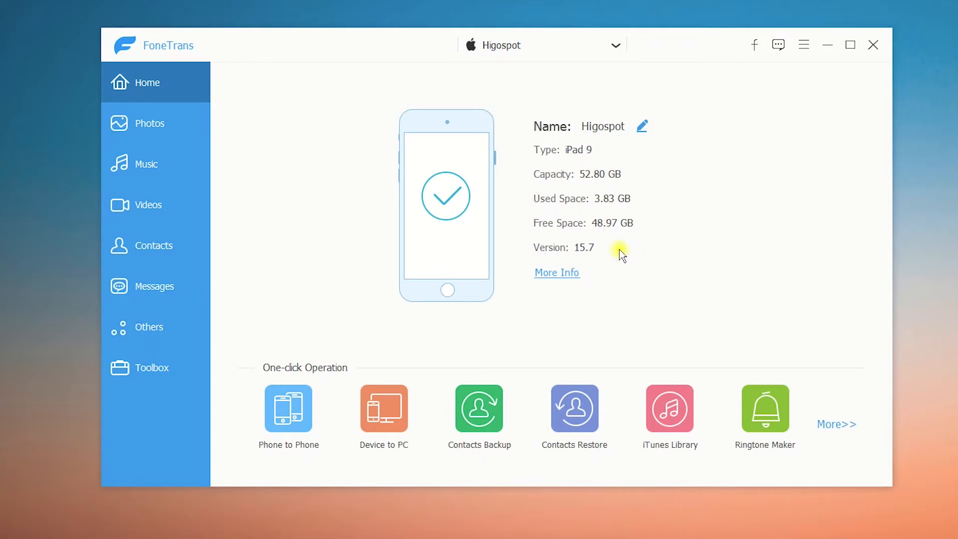
From the iPad's Music section, add the four Bruno Mars MP3s from the music folder.
left_click(145, 174)
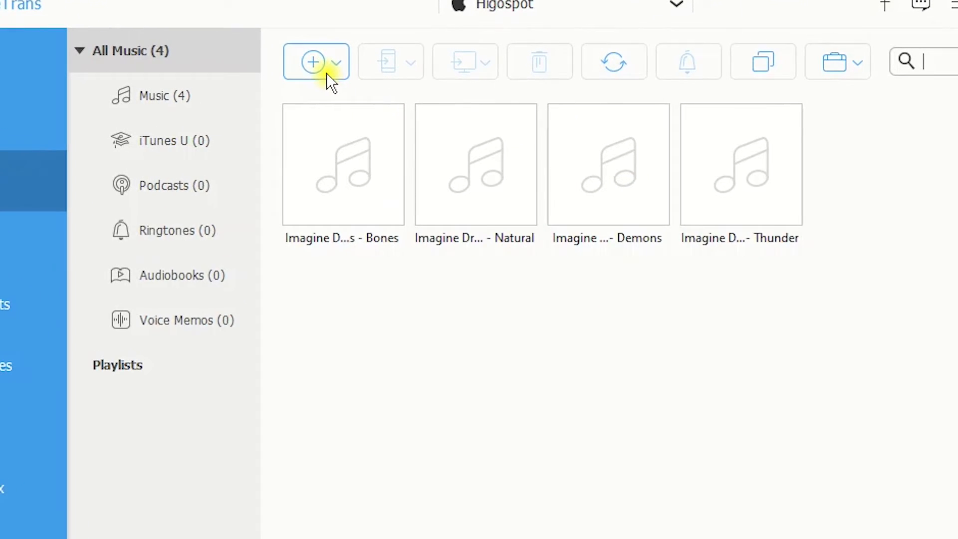
left_click(316, 62)
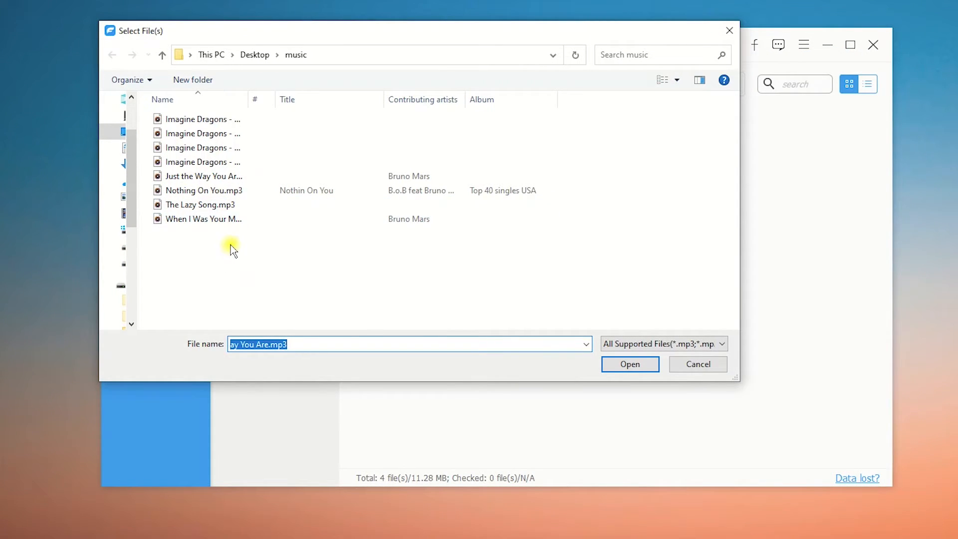
left_click_drag(230, 245, 200, 178)
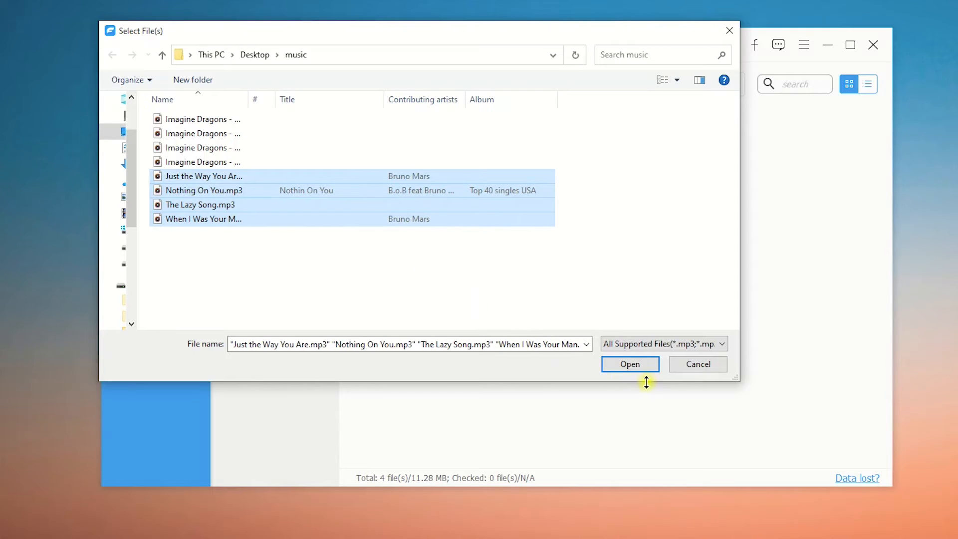
left_click(621, 364)
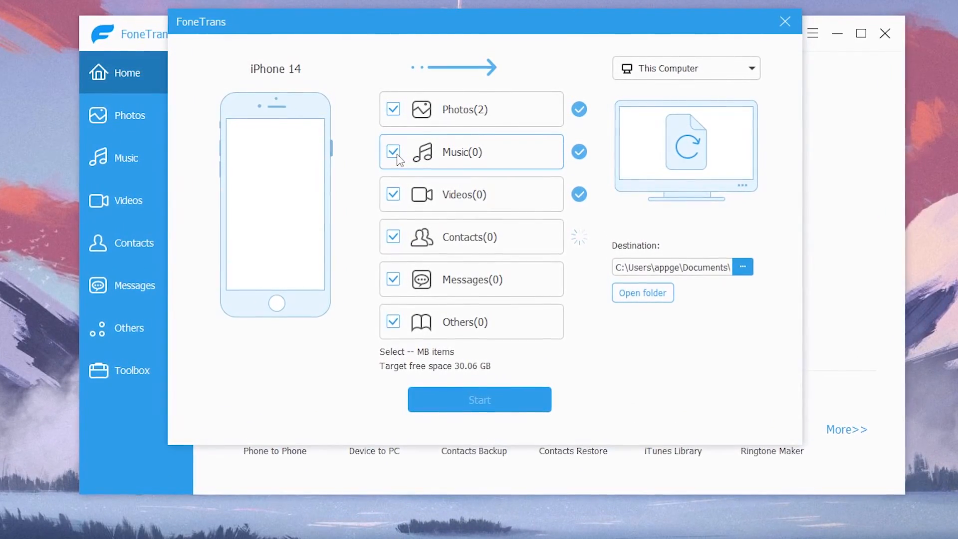
scroll(466, 284, "down", 1)
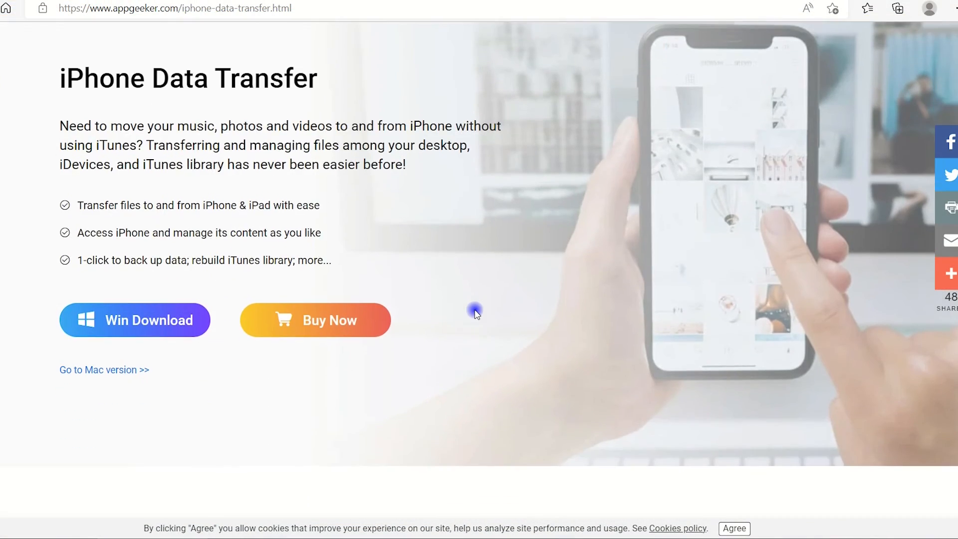
scroll(475, 310, "down", 2)
scroll(475, 307, "down", 2)
scroll(474, 308, "down", 2)
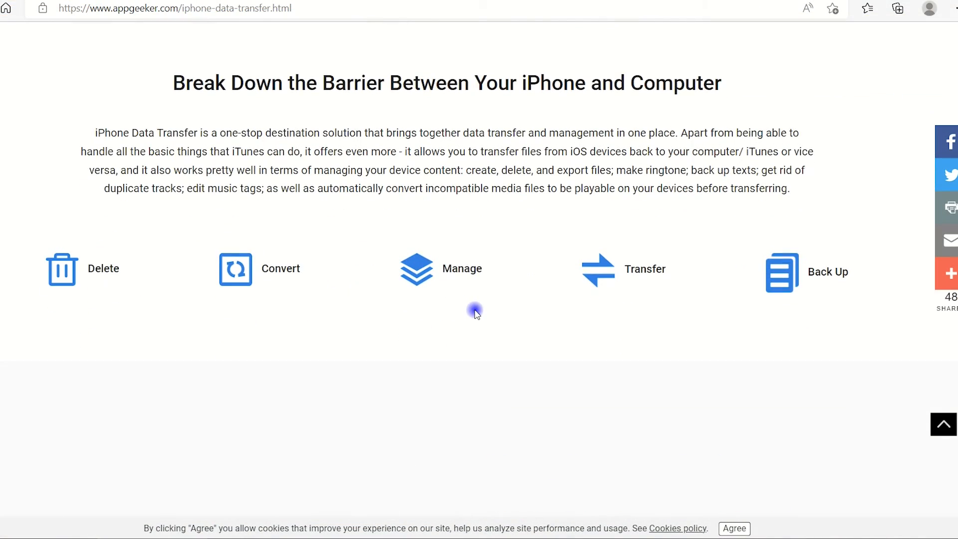
scroll(474, 312, "down", 2)
scroll(475, 313, "down", 2)
scroll(475, 311, "down", 2)
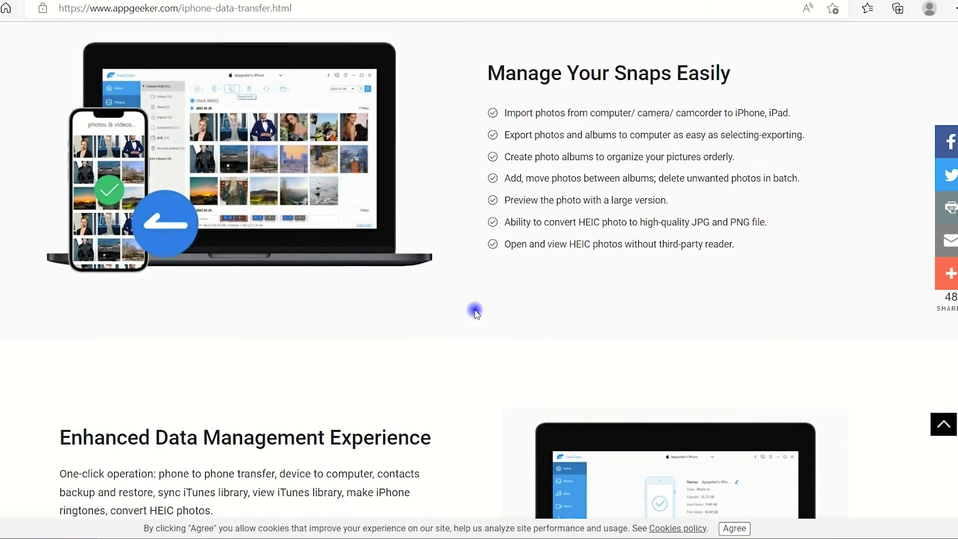
scroll(475, 311, "down", 3)
scroll(474, 311, "down", 1)
scroll(475, 311, "down", 4)
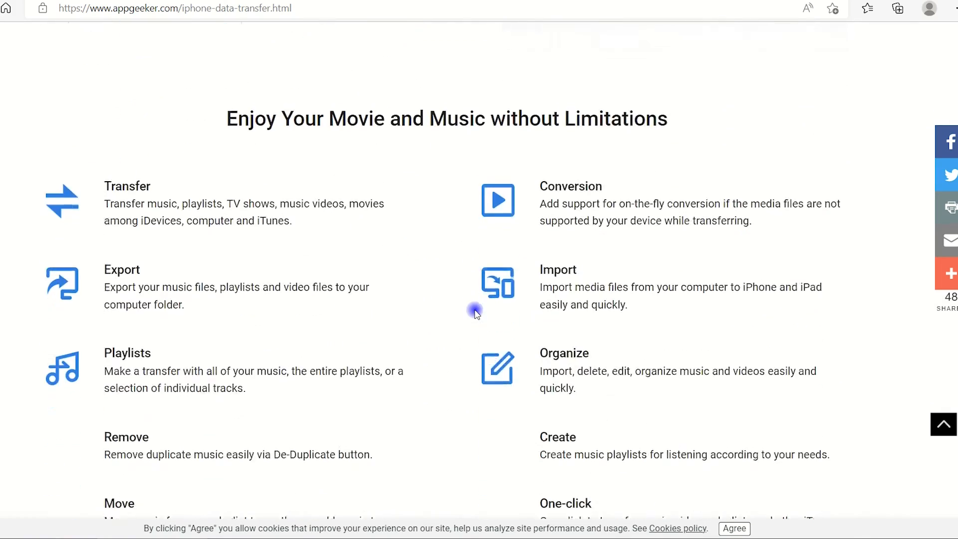
scroll(475, 311, "down", 1)
scroll(475, 311, "down", 1)
scroll(474, 311, "down", 4)
scroll(475, 311, "down", 3)
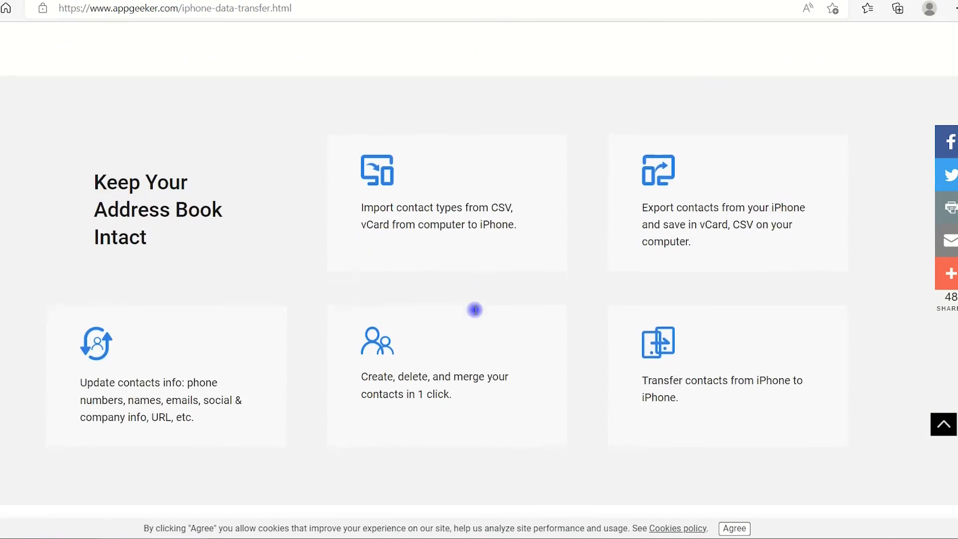
scroll(475, 312, "down", 2)
scroll(475, 312, "down", 3)
scroll(475, 311, "down", 1)
scroll(475, 311, "down", 2)
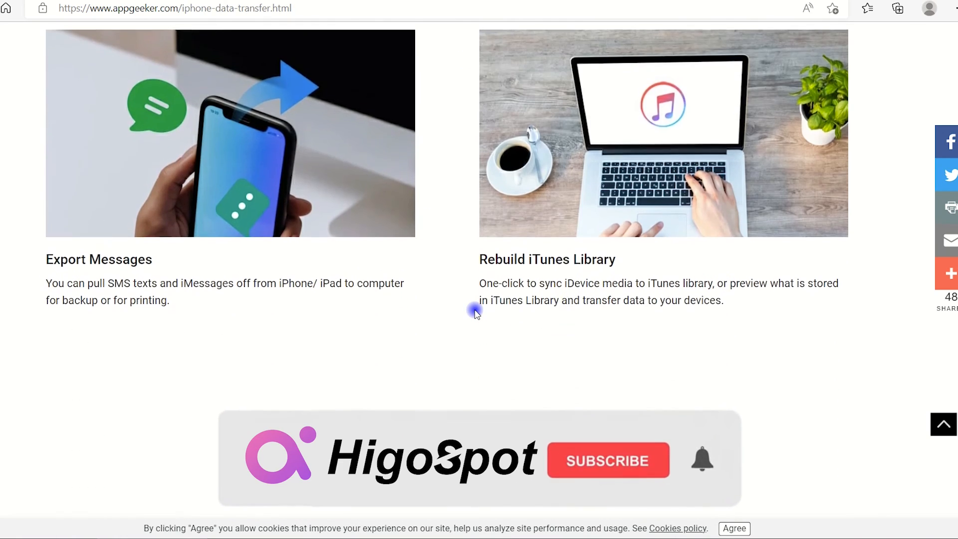
scroll(474, 312, "down", 1)
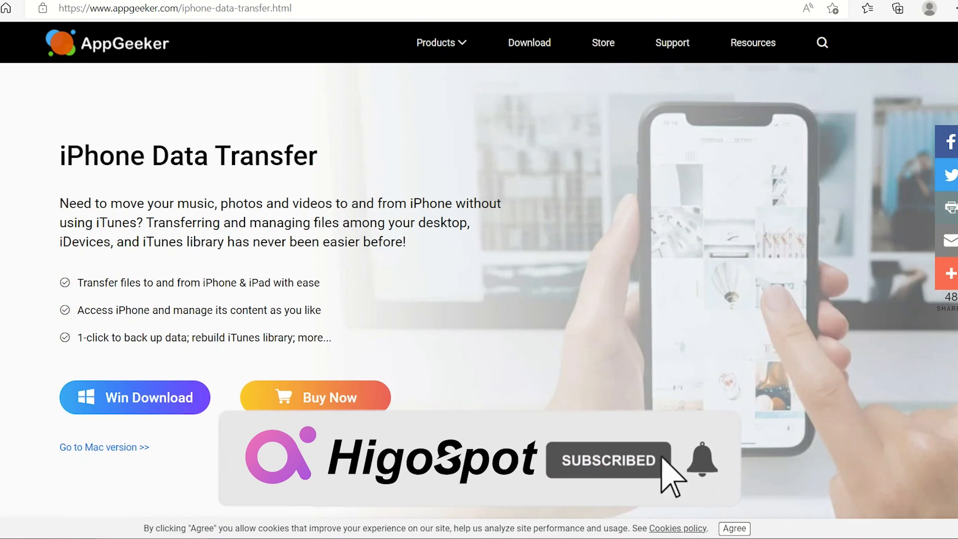